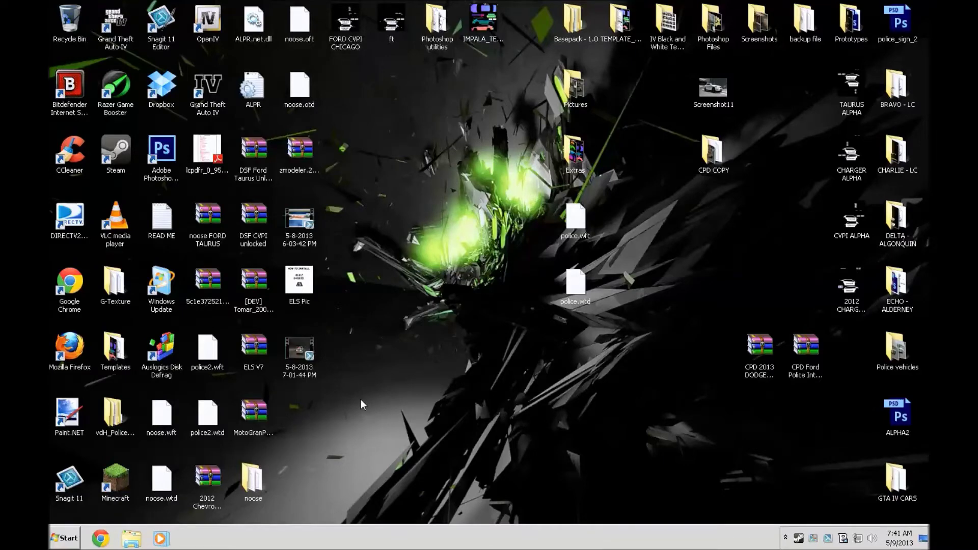
Open the ELS V7 archive in WinRAR and select ELS USER GUIDE.pdf in its file list.
double_click(249, 369)
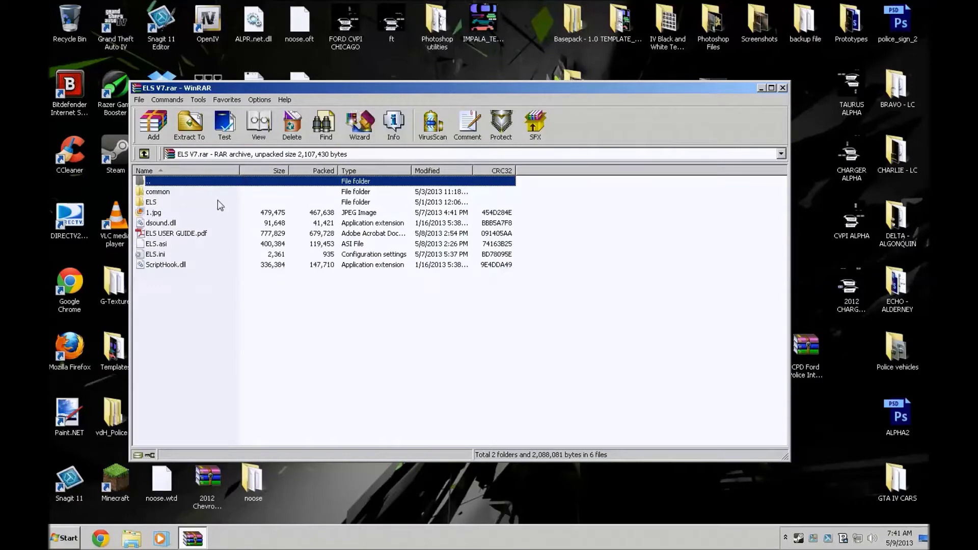
click(178, 234)
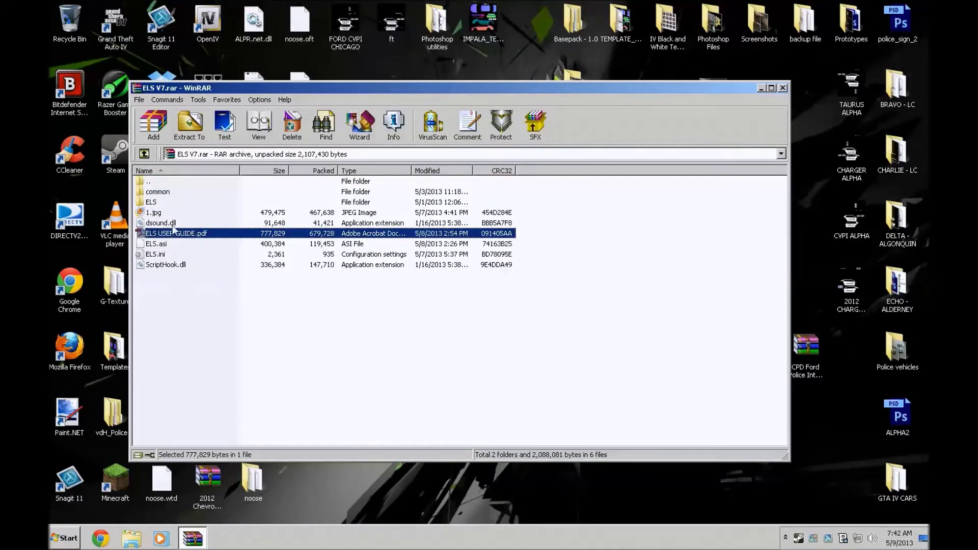
Open ELS USER GUIDE.pdf in Adobe Reader and jump toward the end of the guide.
double_click(194, 234)
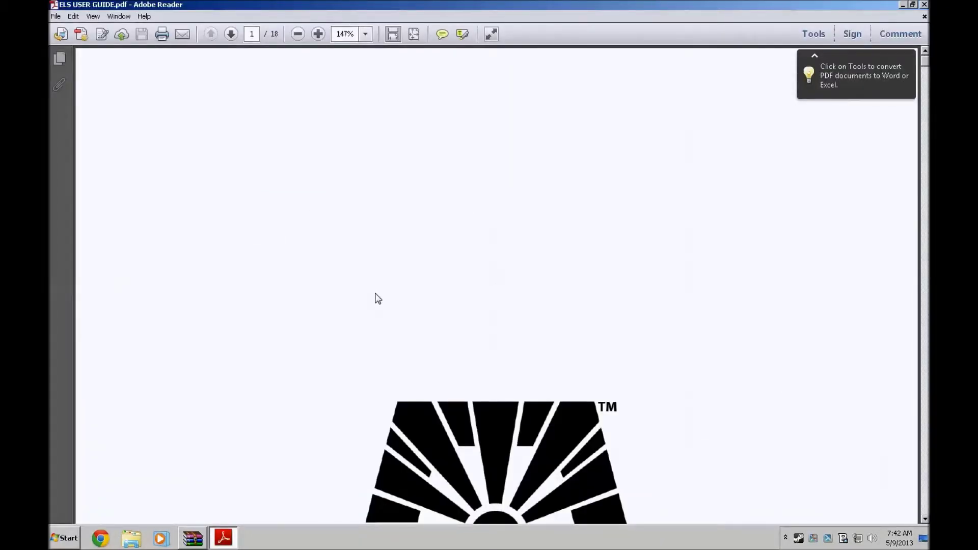
scroll(356, 304, down, 10)
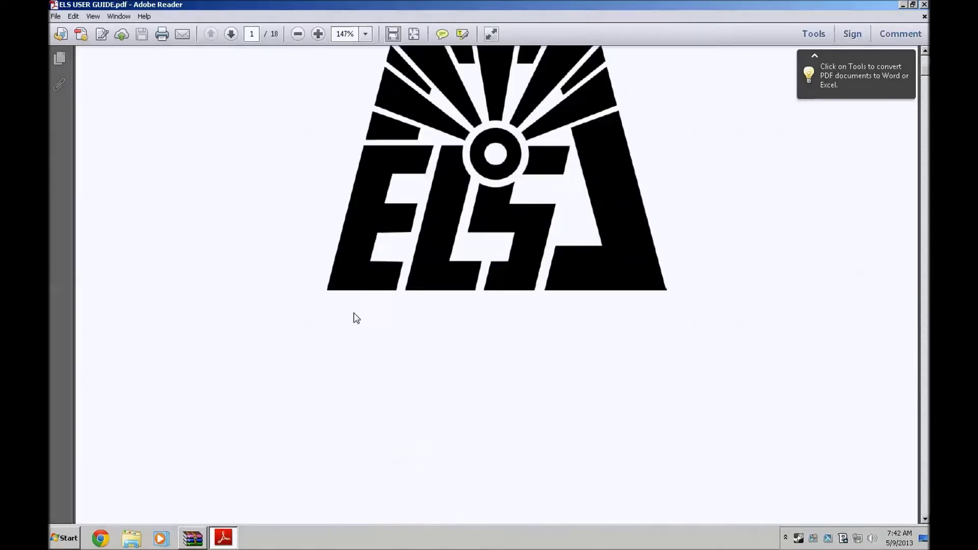
scroll(367, 324, down, 10)
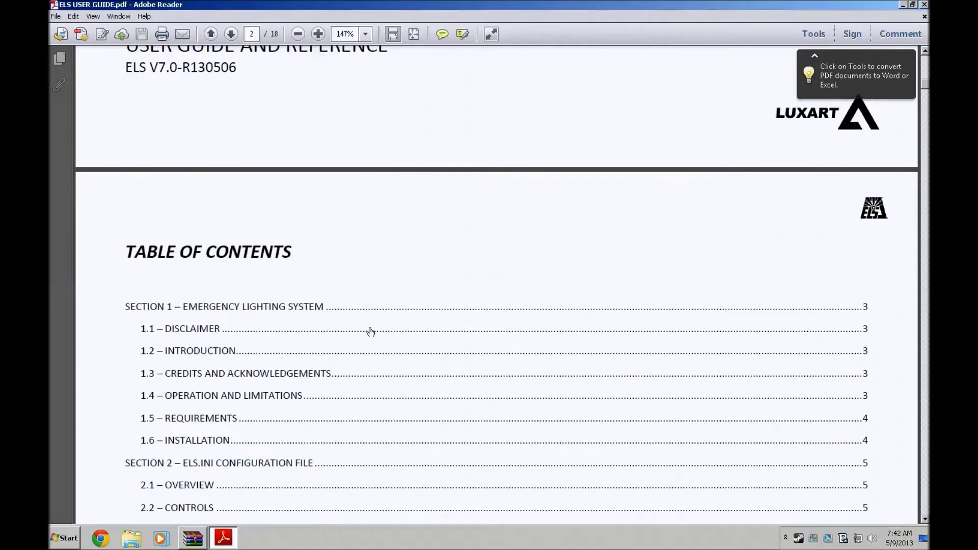
scroll(368, 328, down, 8)
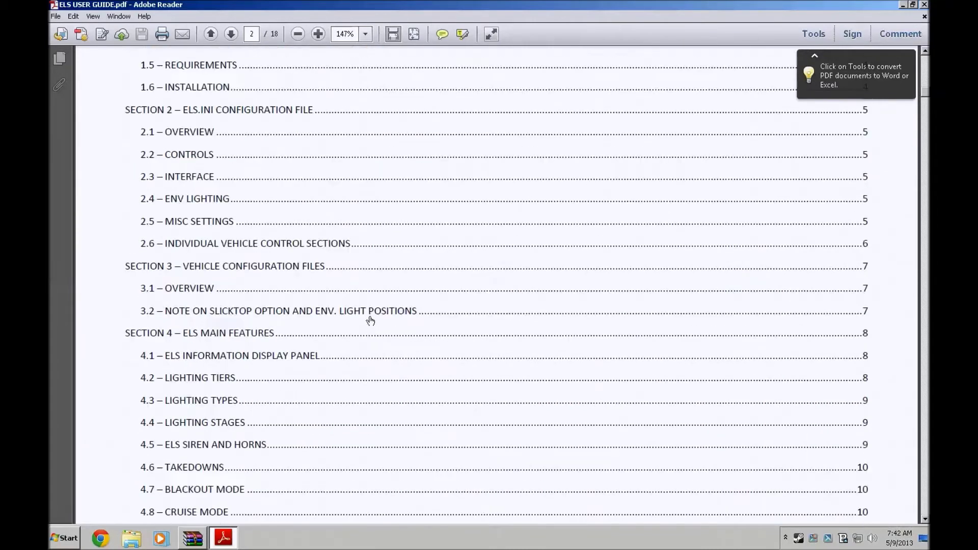
scroll(371, 326, down, 4)
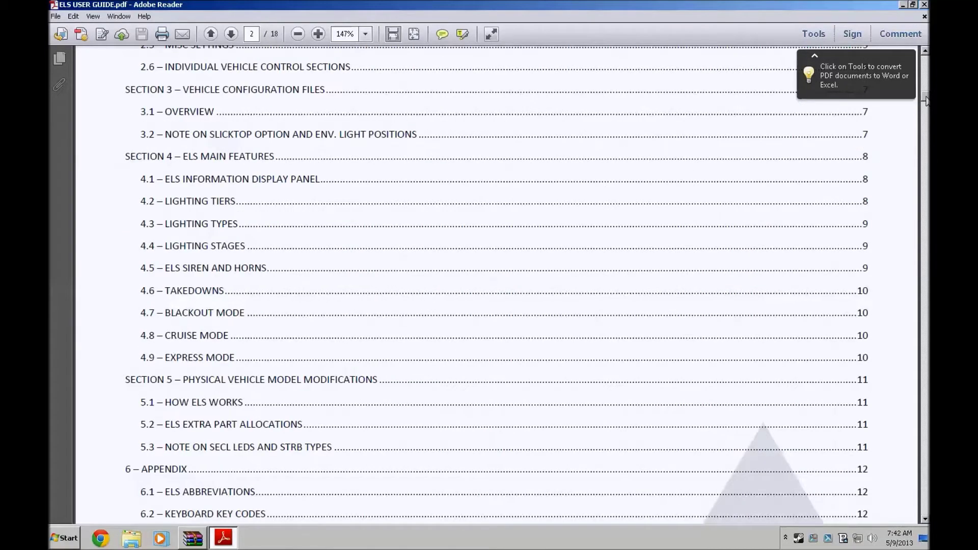
scroll(927, 101, down, 5)
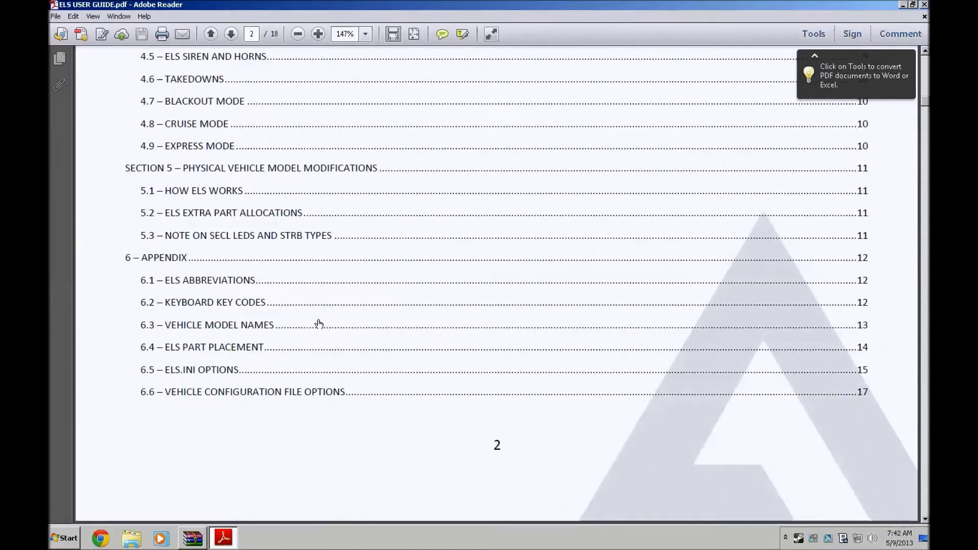
drag(926, 105, 927, 502)
Settle on the MISC SETTINGS table on page 16 and highlight its heading.
scroll(550, 313, up, 3)
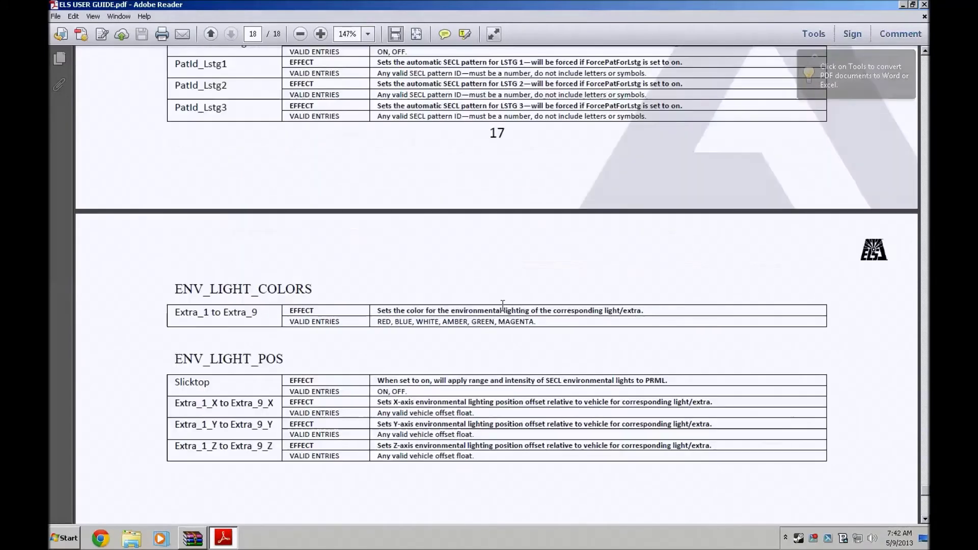
scroll(462, 323, down, 4)
scroll(465, 324, up, 10)
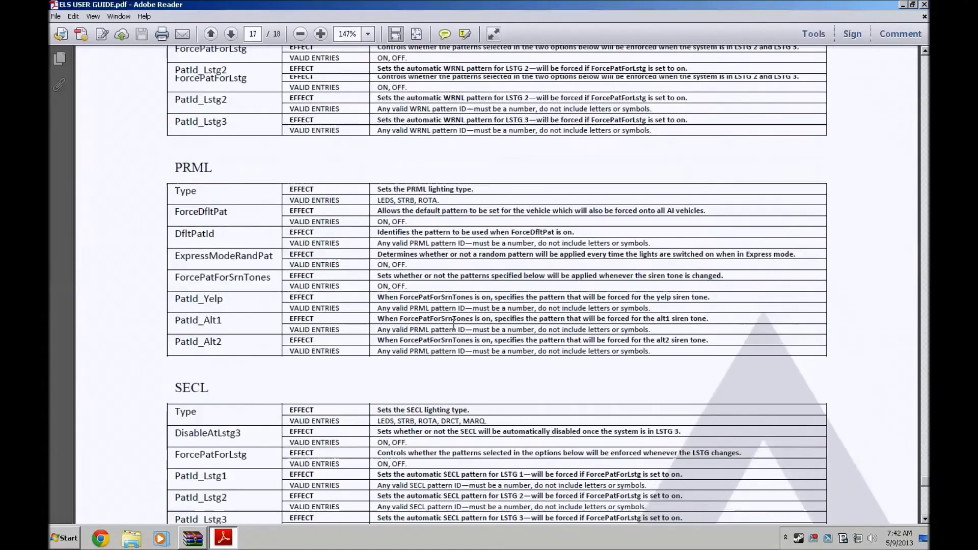
scroll(458, 326, down, 3)
scroll(453, 328, up, 4)
scroll(450, 327, up, 2)
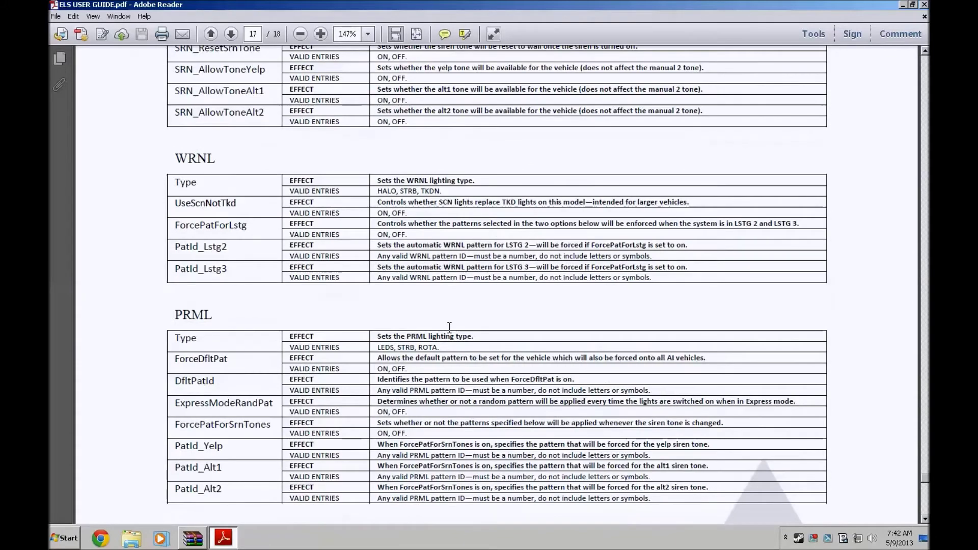
scroll(450, 326, up, 8)
scroll(450, 327, up, 2)
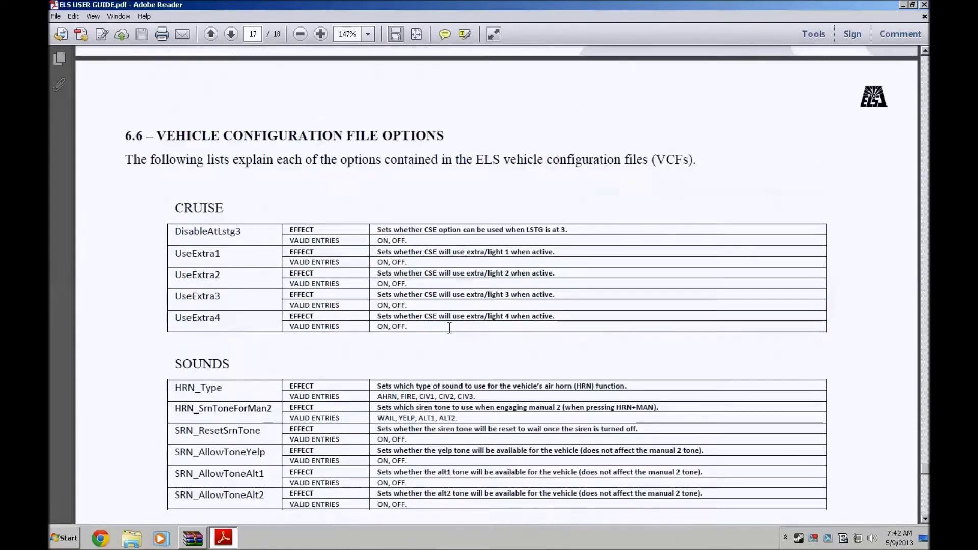
scroll(450, 327, down, 10)
scroll(450, 329, down, 3)
scroll(449, 330, up, 15)
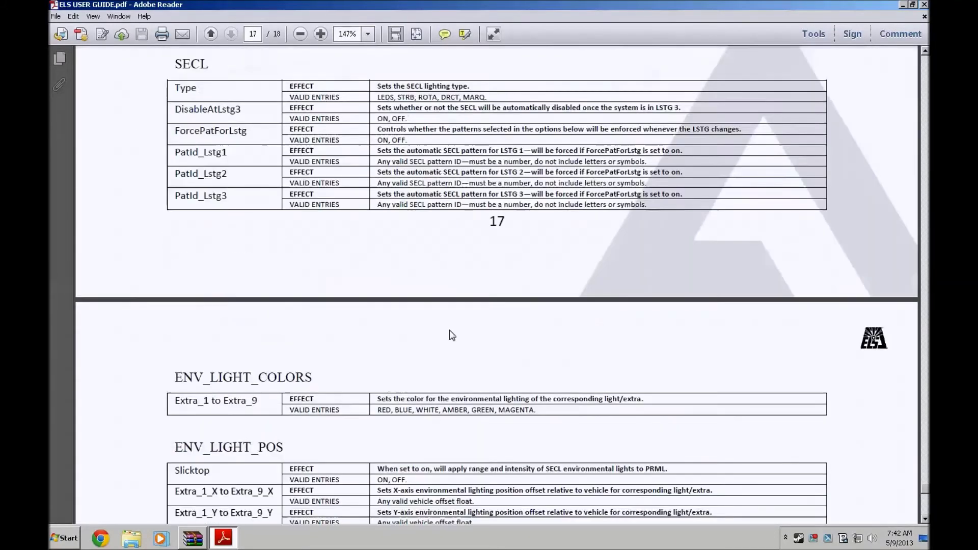
scroll(449, 332, up, 15)
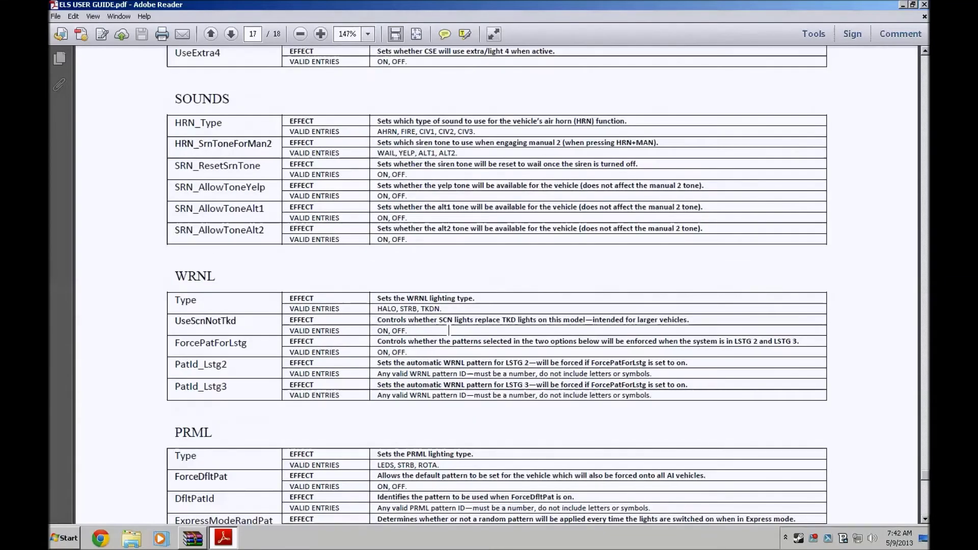
scroll(448, 329, up, 12)
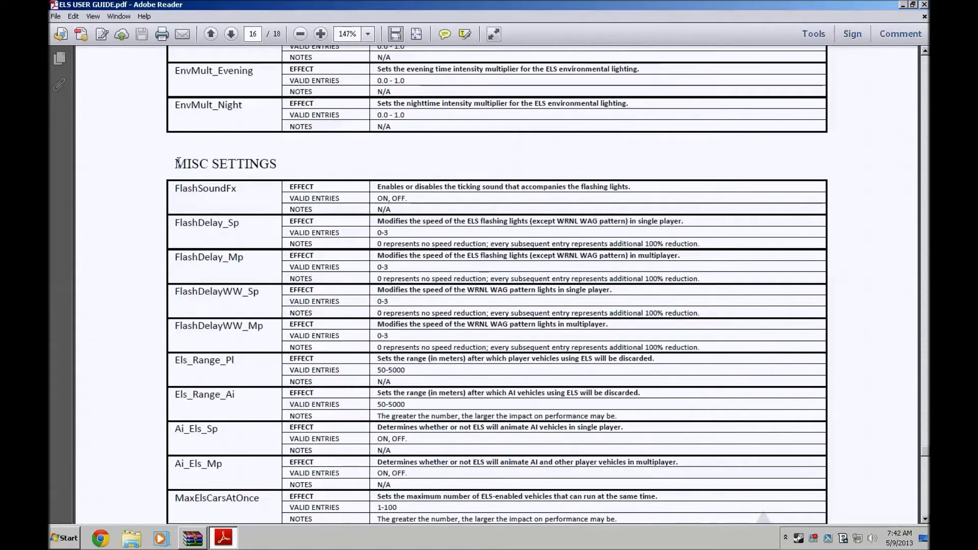
drag(176, 164, 272, 166)
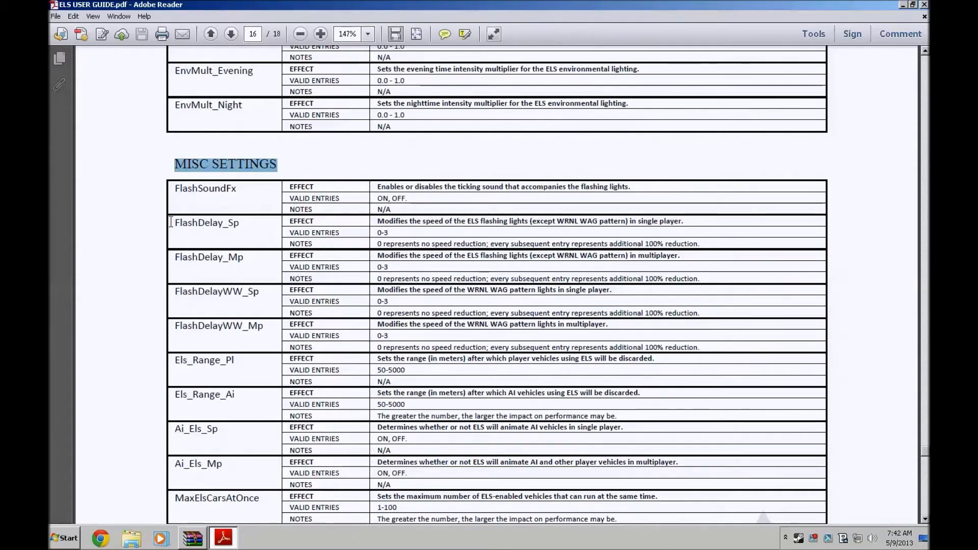
key(Right)
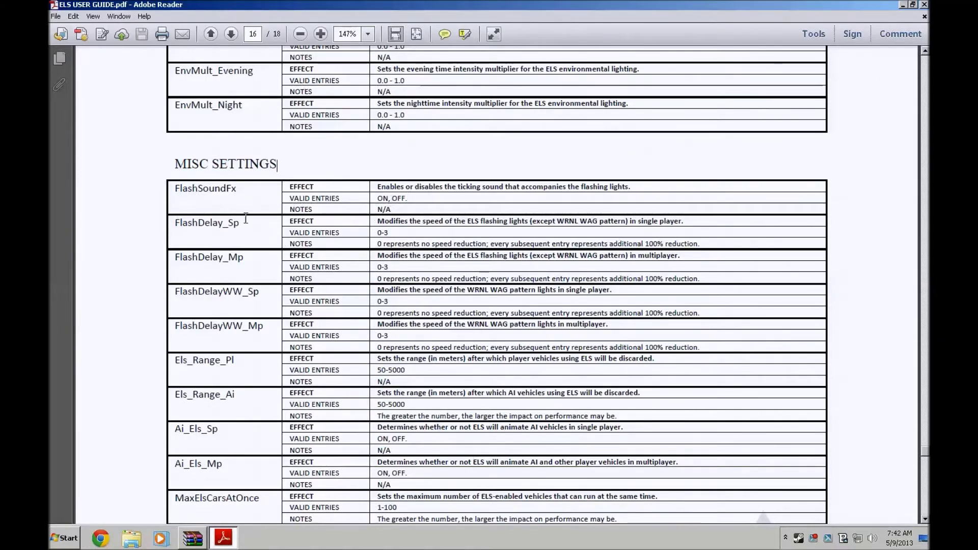
drag(180, 224, 258, 296)
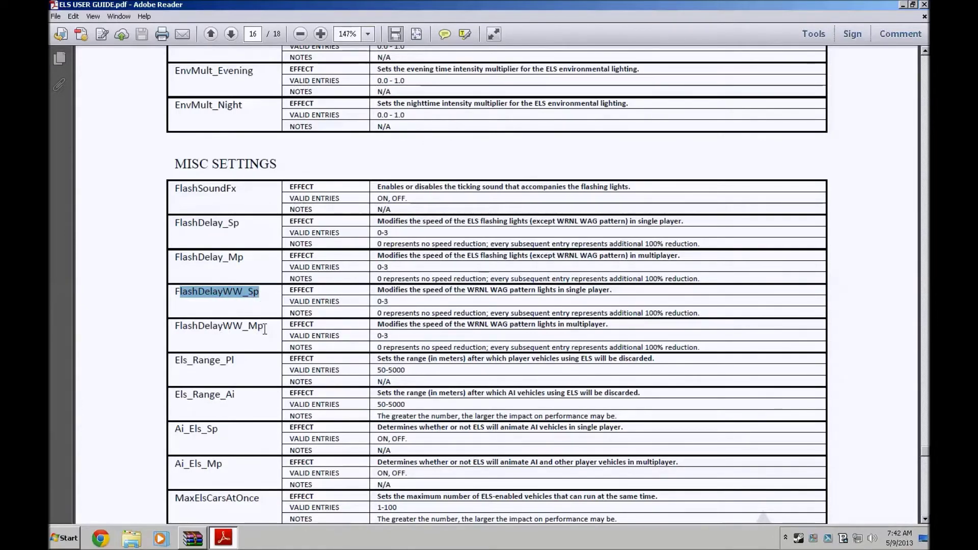
drag(264, 327, 172, 228)
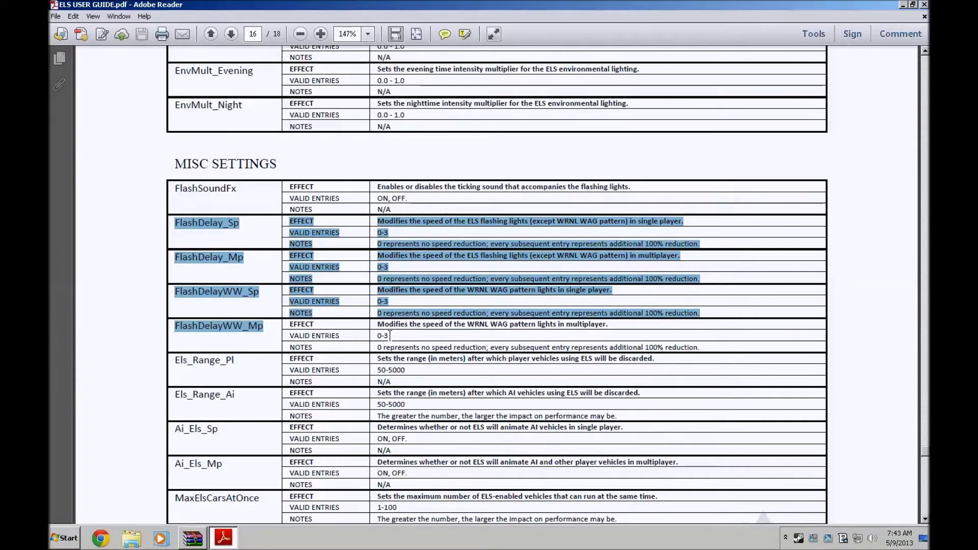
drag(390, 335, 376, 335)
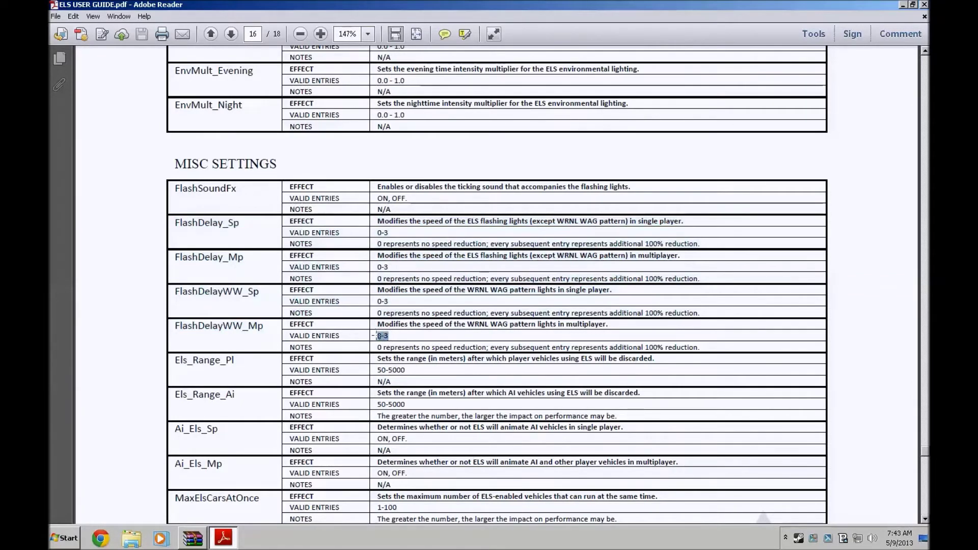
drag(390, 301, 384, 303)
click(384, 303)
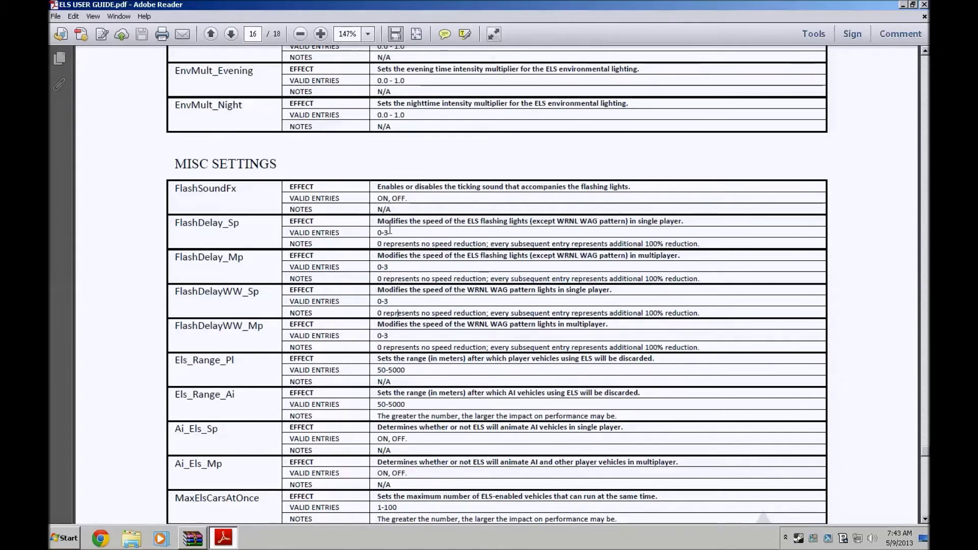
drag(223, 258, 244, 259)
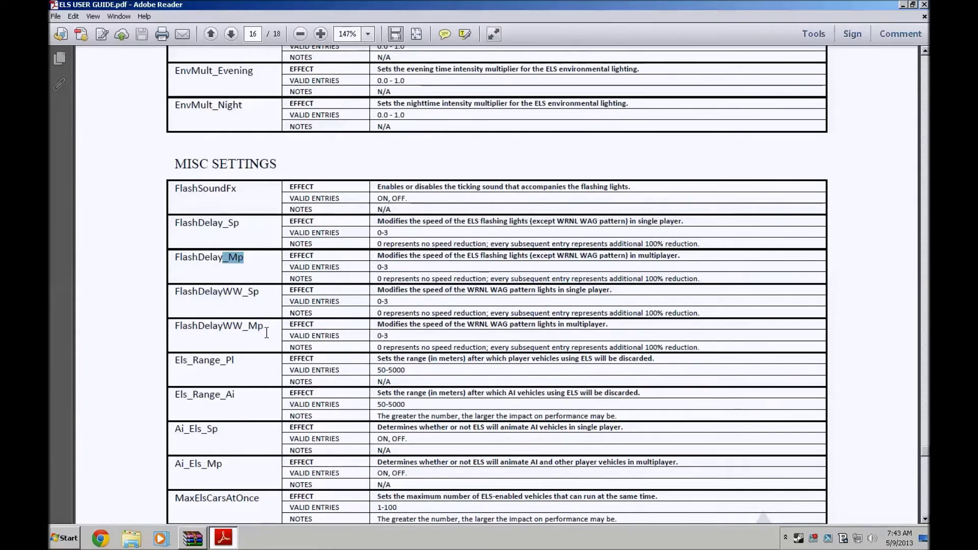
Minimize the user guide and archive windows and open Computer from the Start menu.
click(227, 541)
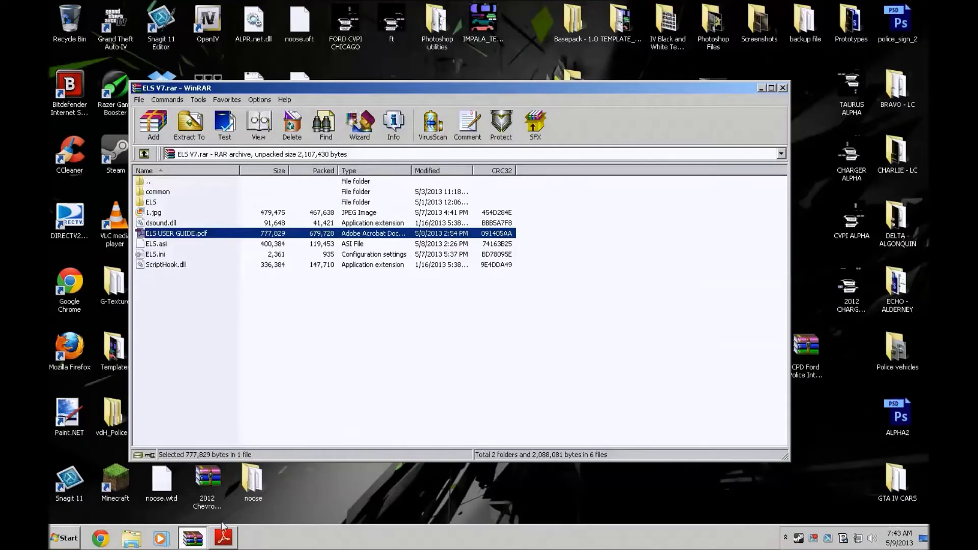
click(195, 539)
right_click(134, 541)
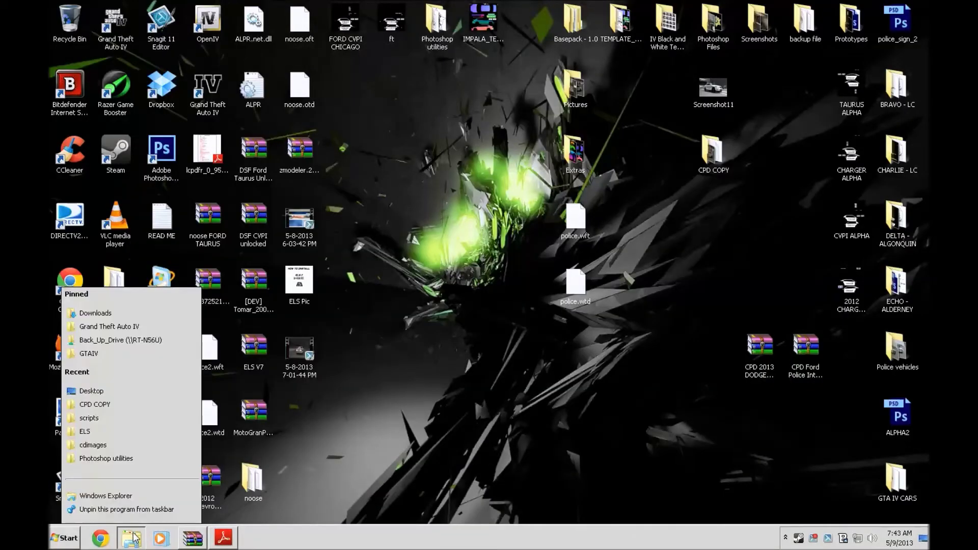
click(275, 351)
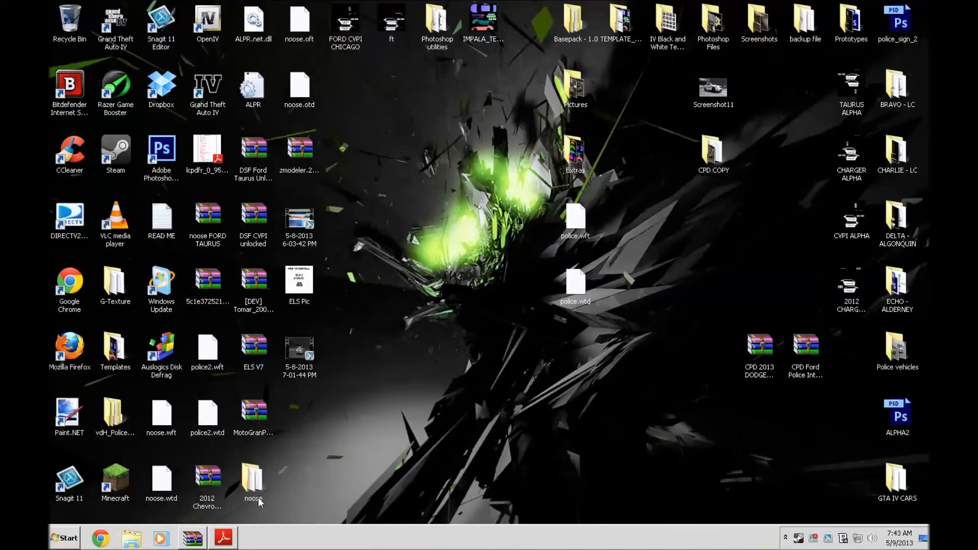
click(69, 542)
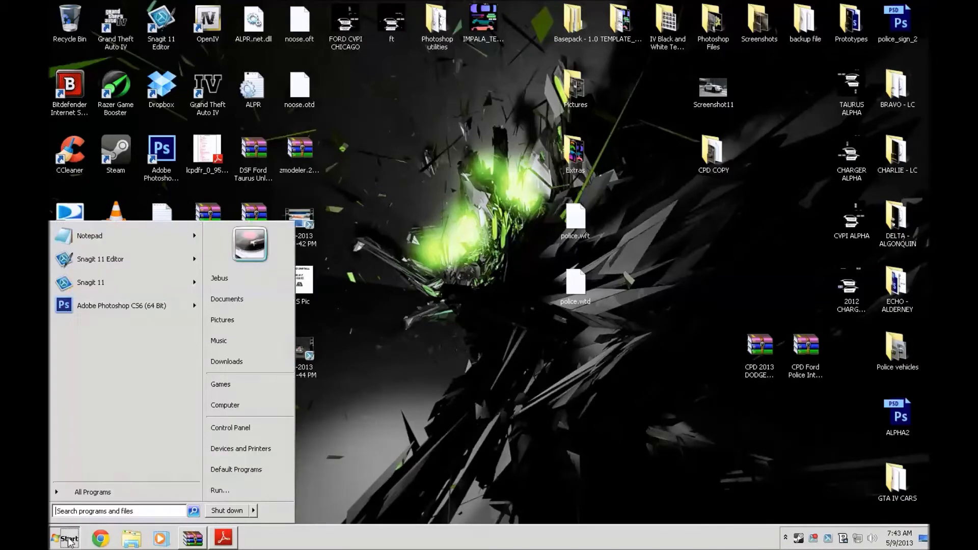
click(227, 411)
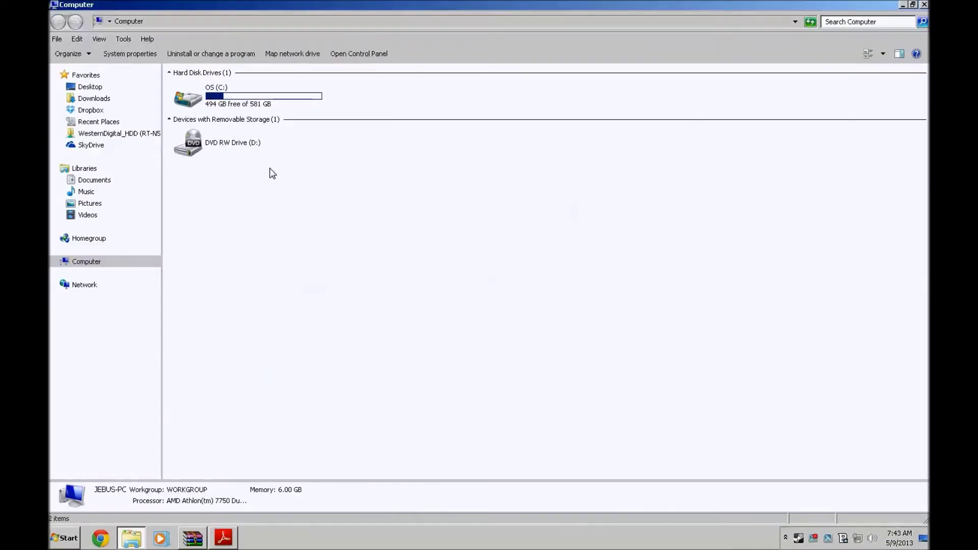
Browse C: > Program Files (x86) > Steam > SteamApps > common > Grand Theft Auto IV > GTAIV.
double_click(250, 90)
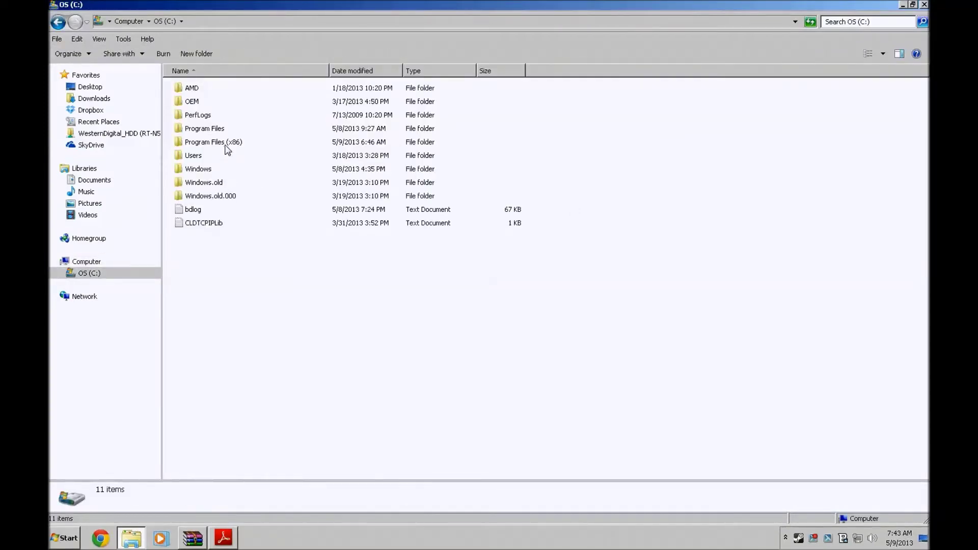
double_click(227, 145)
scroll(257, 255, down, 2)
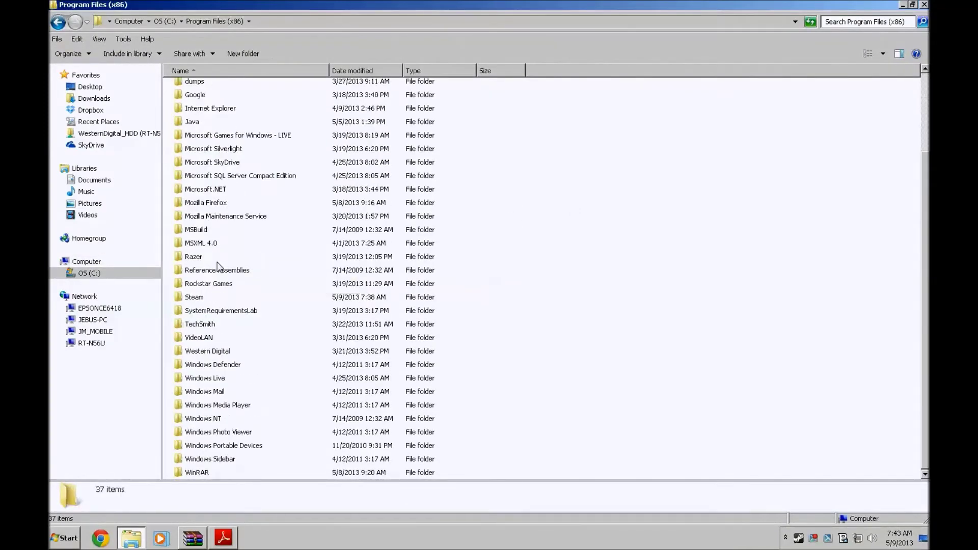
double_click(196, 298)
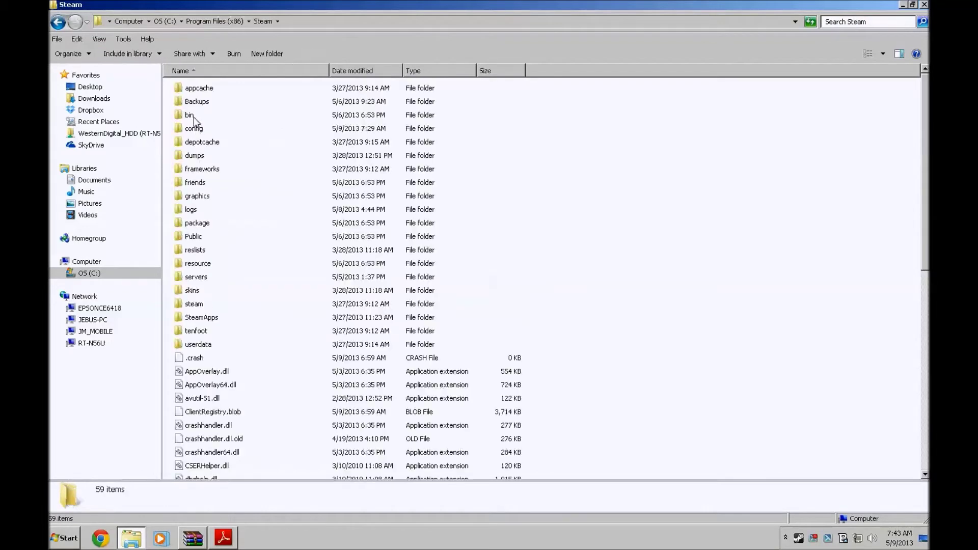
double_click(232, 317)
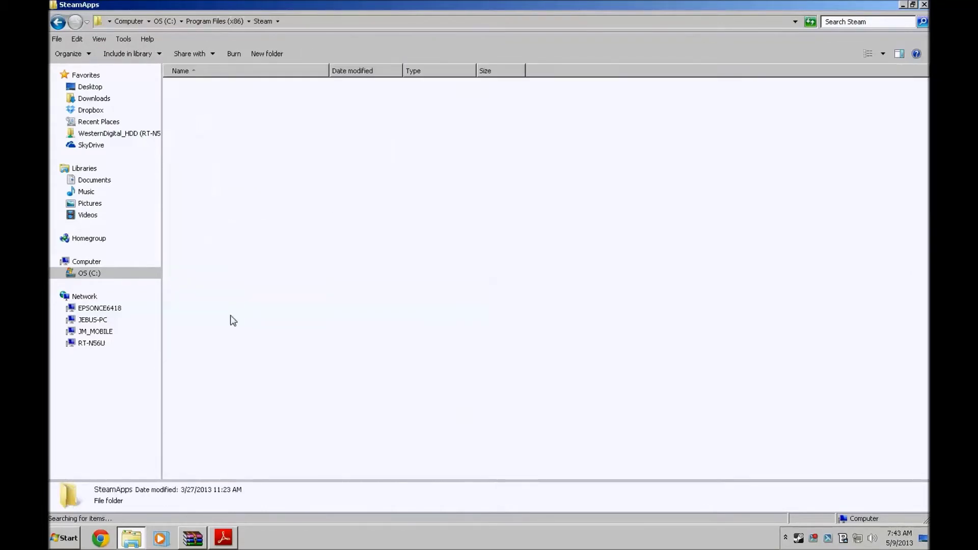
click(206, 92)
double_click(206, 92)
double_click(228, 90)
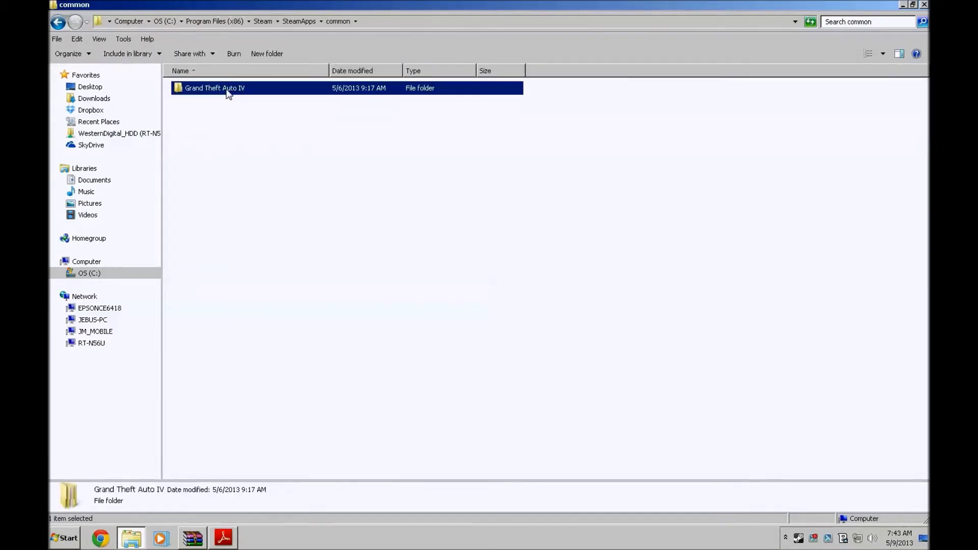
double_click(220, 91)
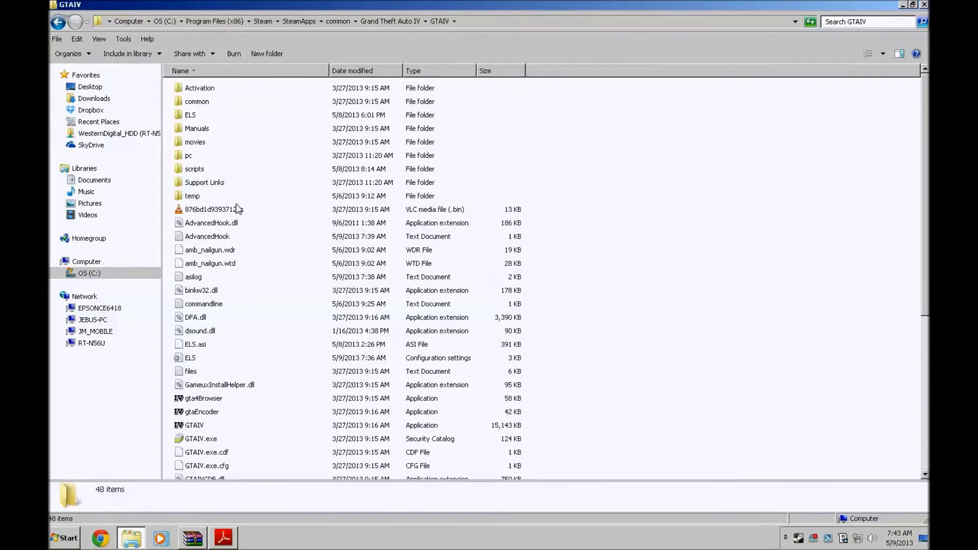
Open the ELS configuration file from the GTAIV folder in Notepad.
click(233, 322)
scroll(233, 331, down, 5)
scroll(216, 285, up, 3)
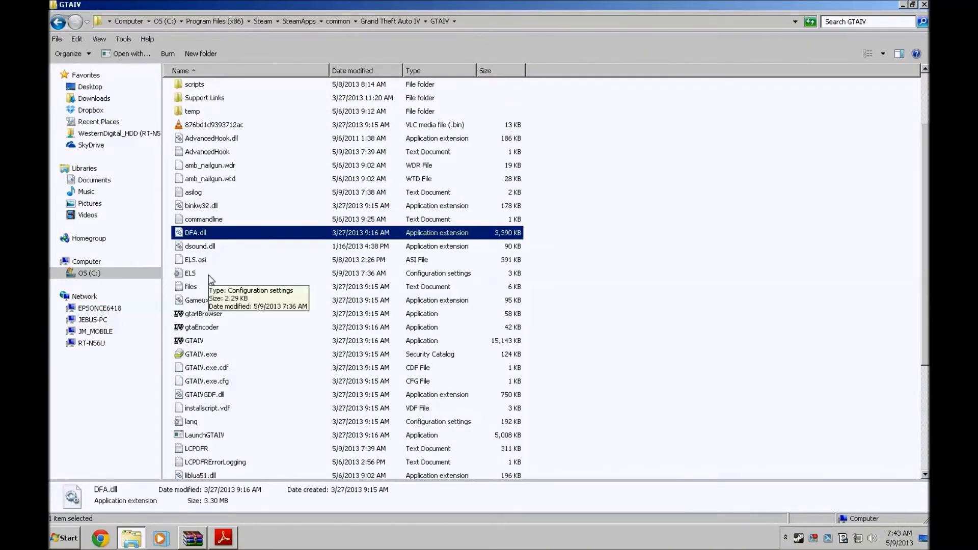
click(209, 275)
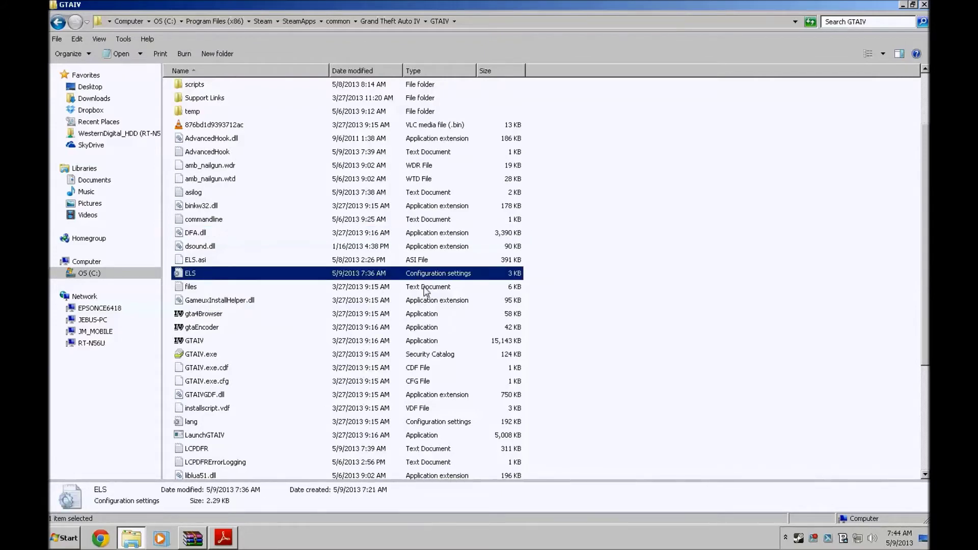
double_click(393, 274)
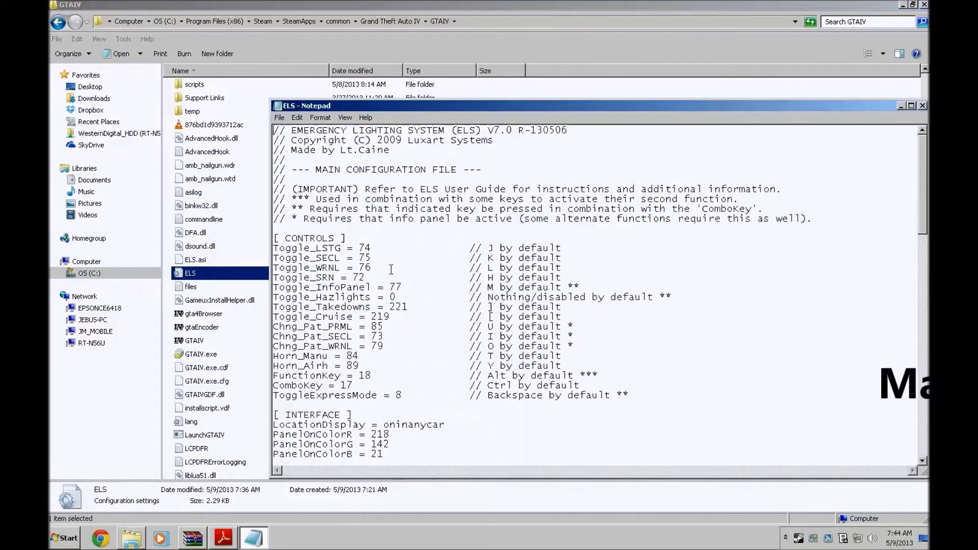
Maximize Notepad and scroll down to the FlashDelay_Sp line under MISC SETTINGS.
double_click(409, 108)
scroll(229, 285, down, 11)
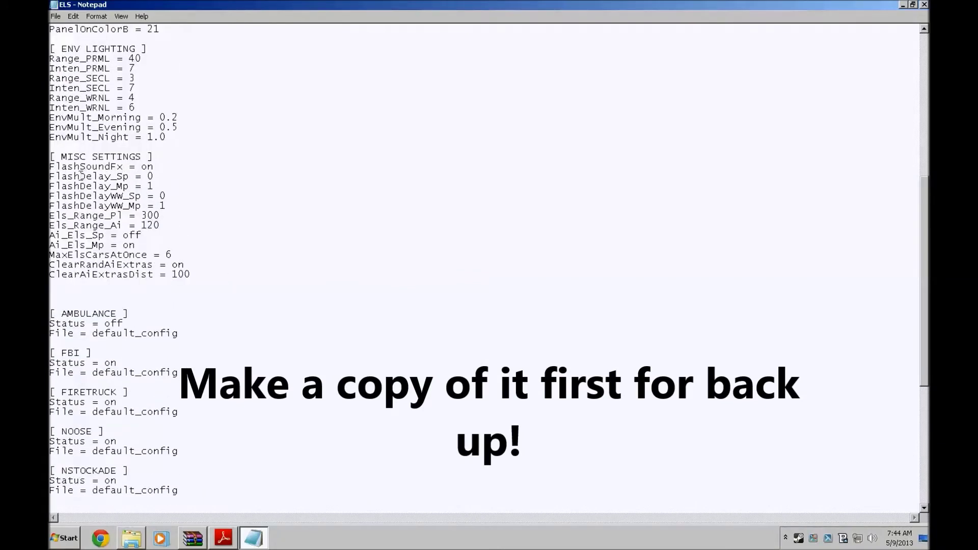
drag(49, 178, 155, 179)
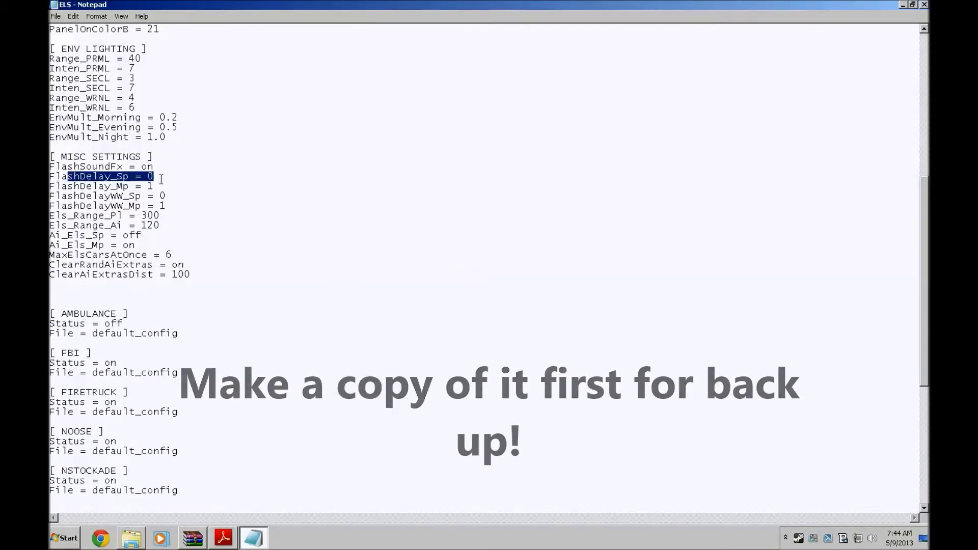
click(158, 180)
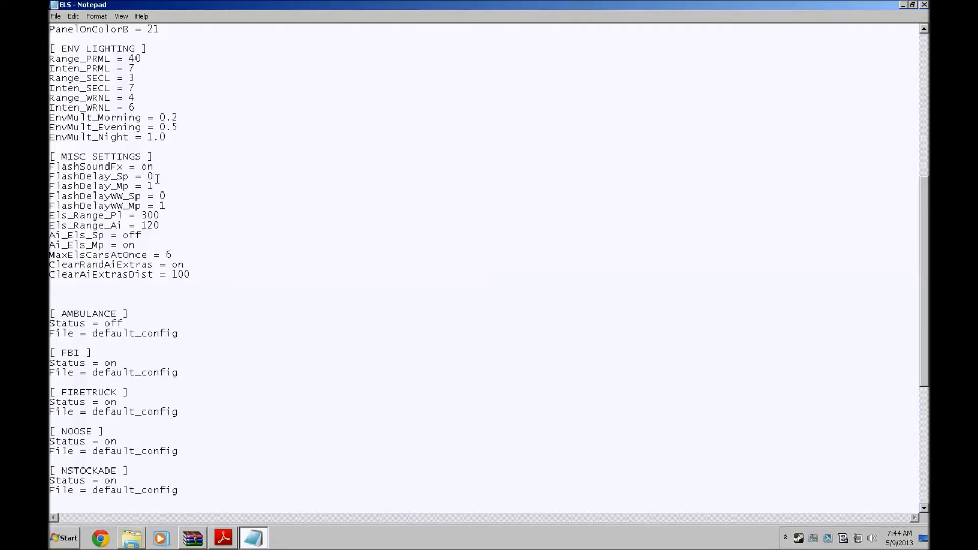
mouse_move(154, 176)
mouse_down()
mouse_move(146, 167)
mouse_move(149, 177)
mouse_up()
drag(160, 197, 149, 196)
click(160, 197)
drag(58, 236, 143, 238)
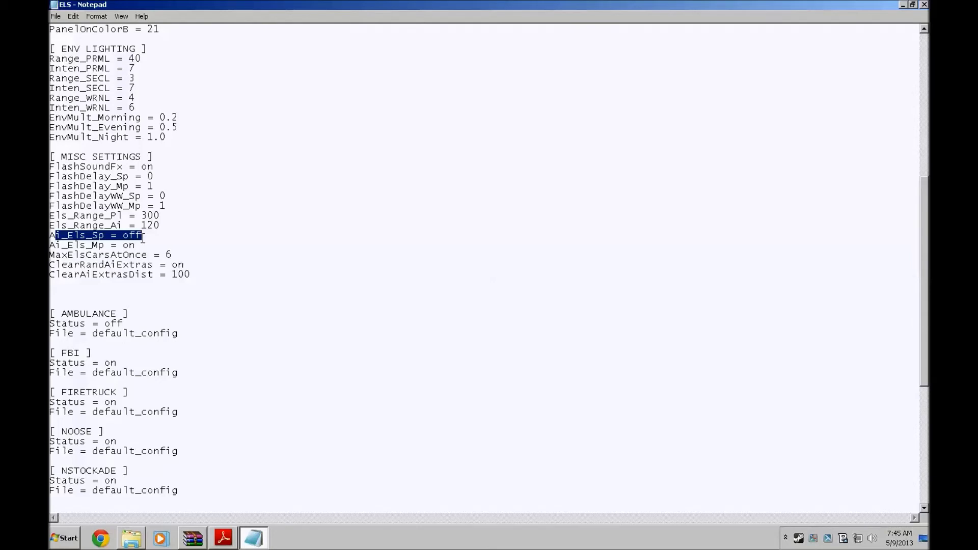
drag(143, 238, 143, 245)
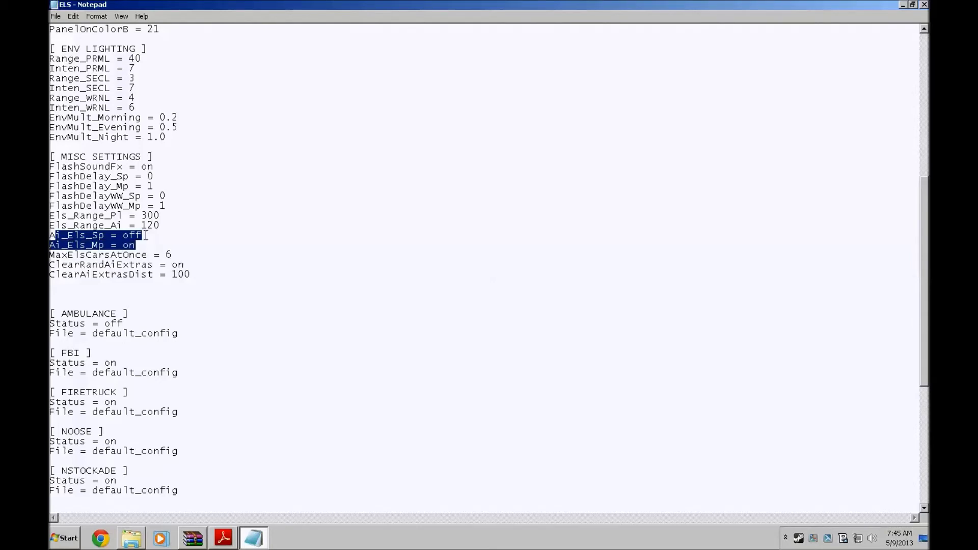
click(143, 235)
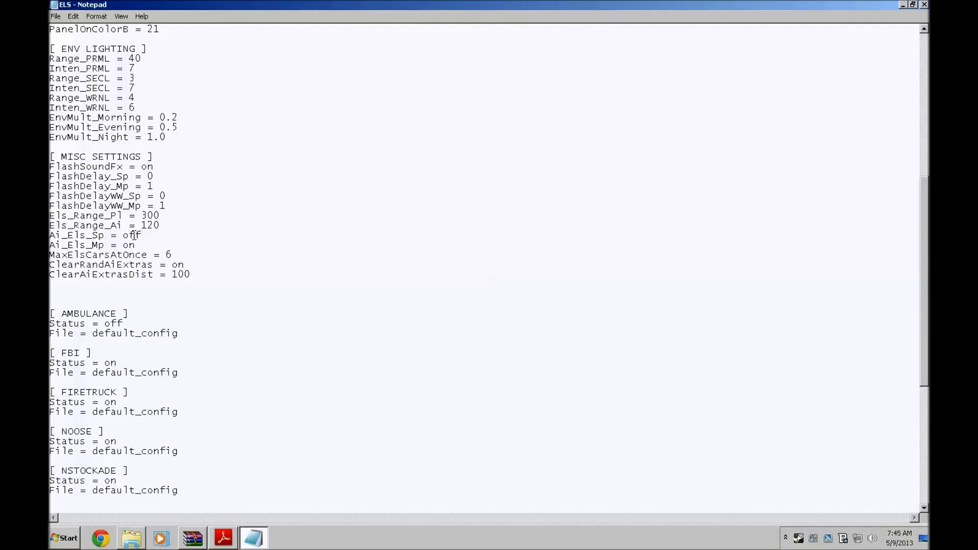
scroll(144, 186, up, 8)
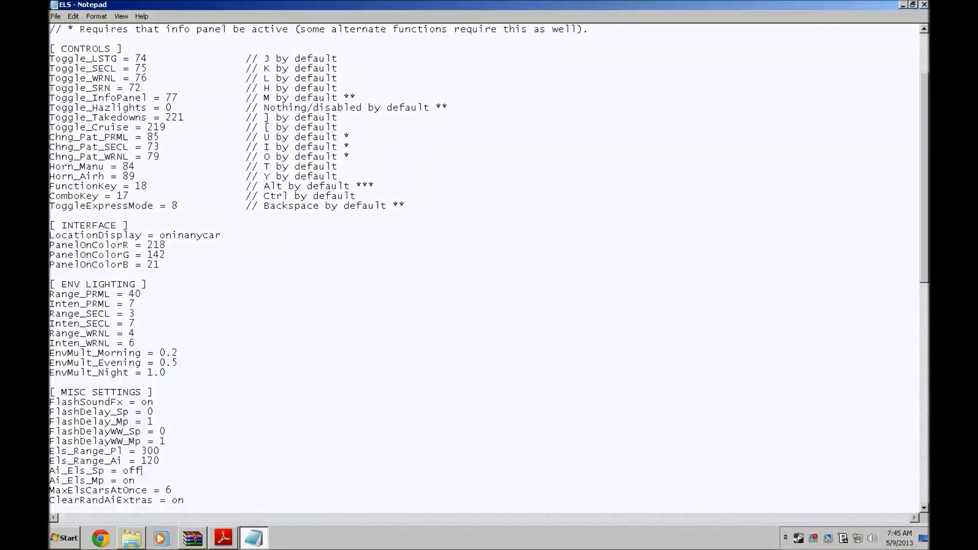
Attempt to save the ELS file from the File menu, cancelling the Save As dialog.
click(58, 17)
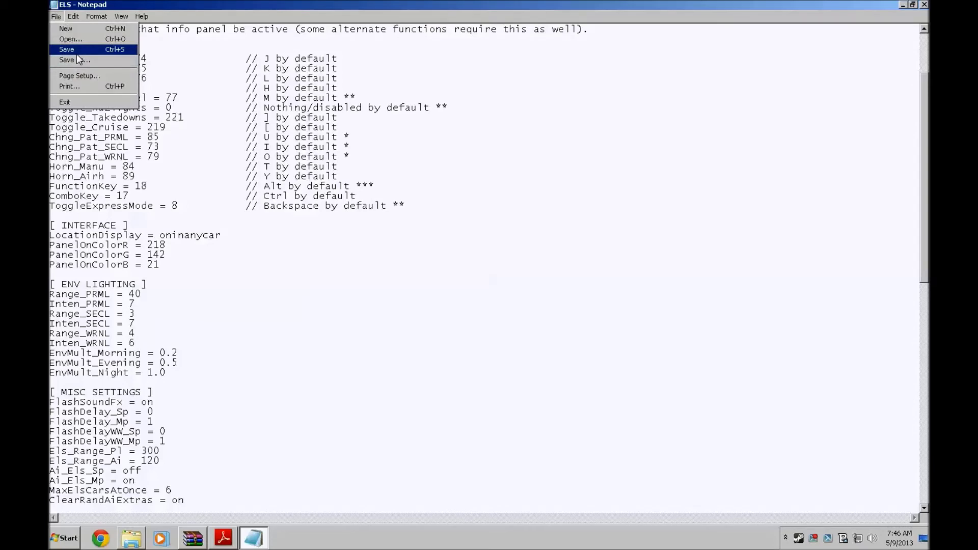
click(76, 48)
click(57, 17)
click(72, 51)
click(56, 17)
click(79, 62)
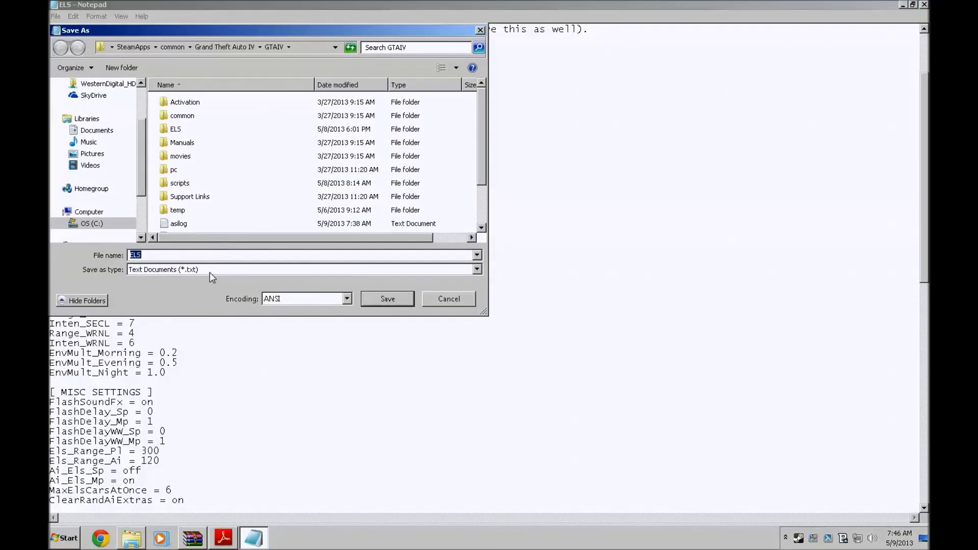
click(428, 299)
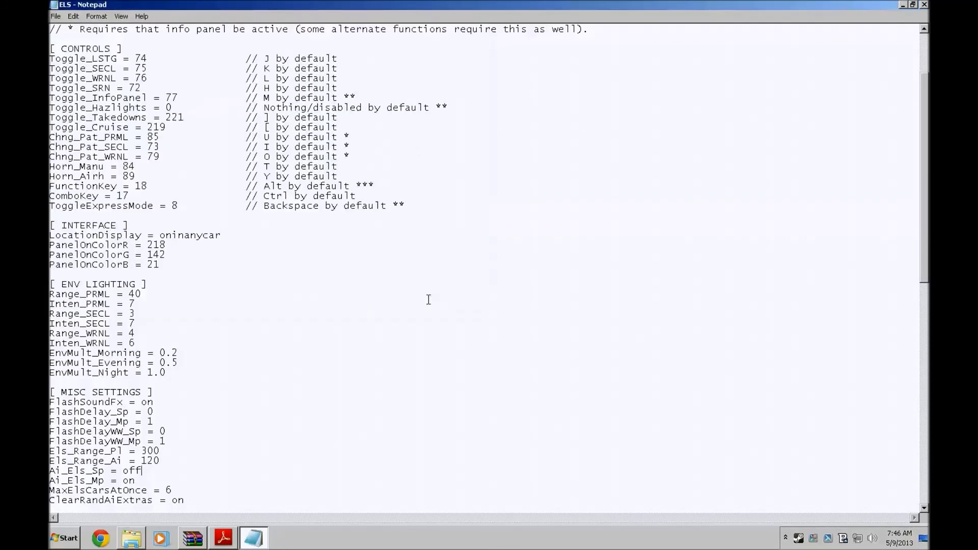
Save the edited ELS file and close Notepad.
click(56, 16)
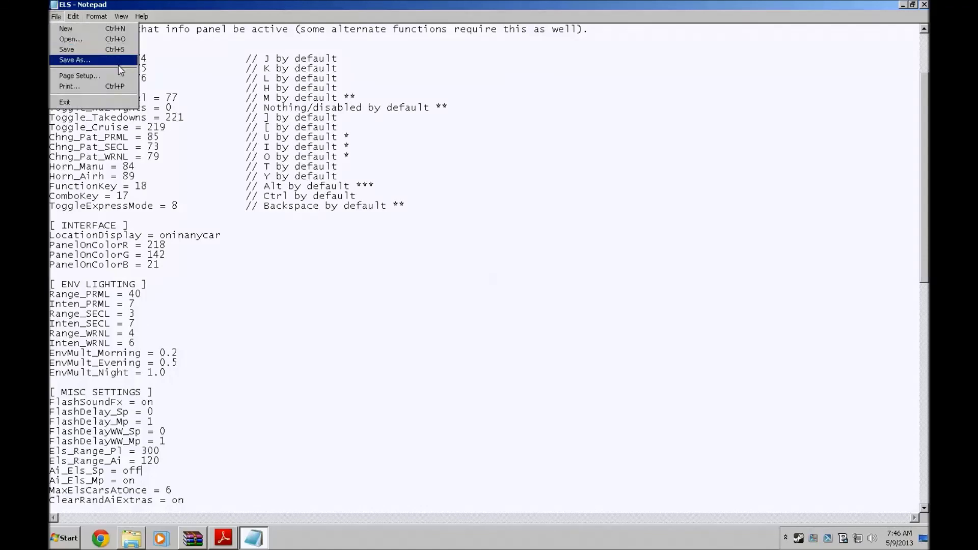
click(116, 50)
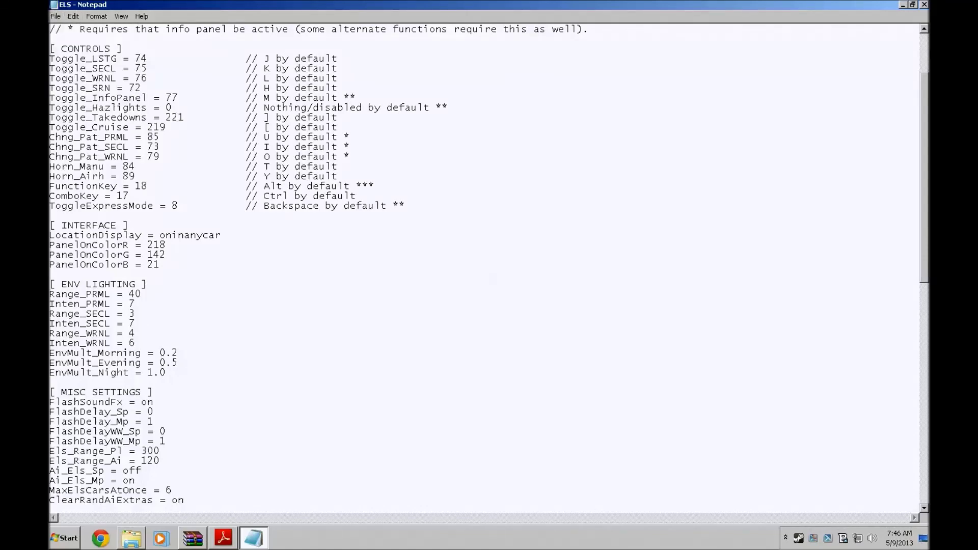
click(924, 4)
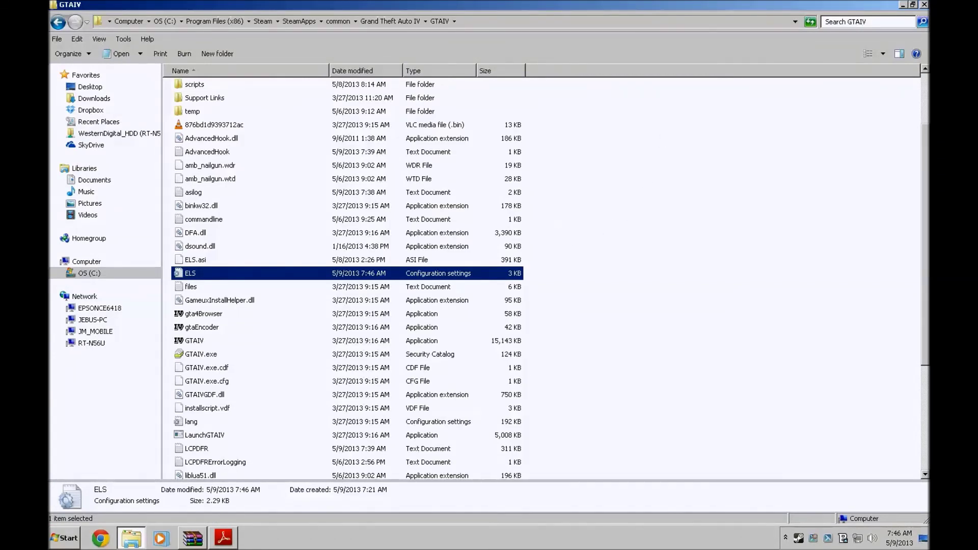
Close the GTAIV Explorer window to return to the desktop.
click(925, 5)
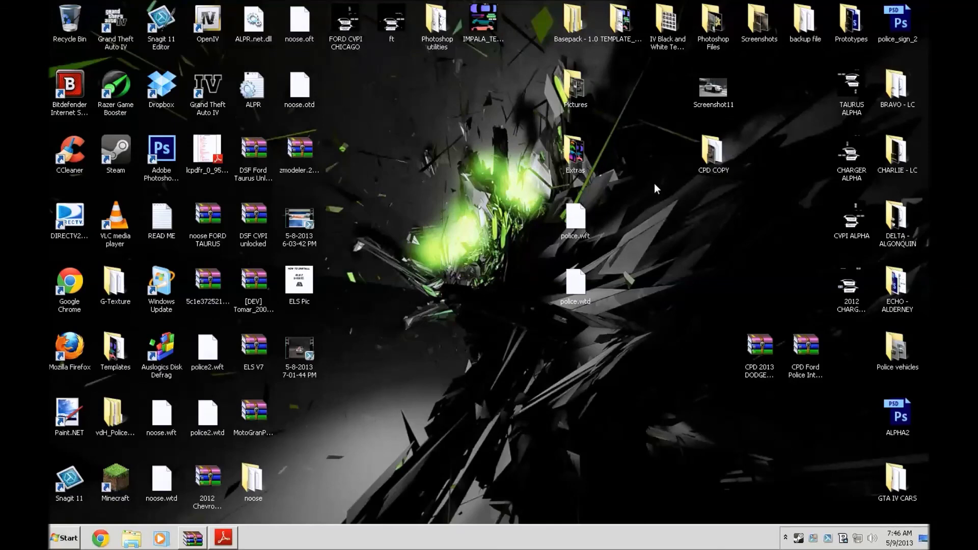